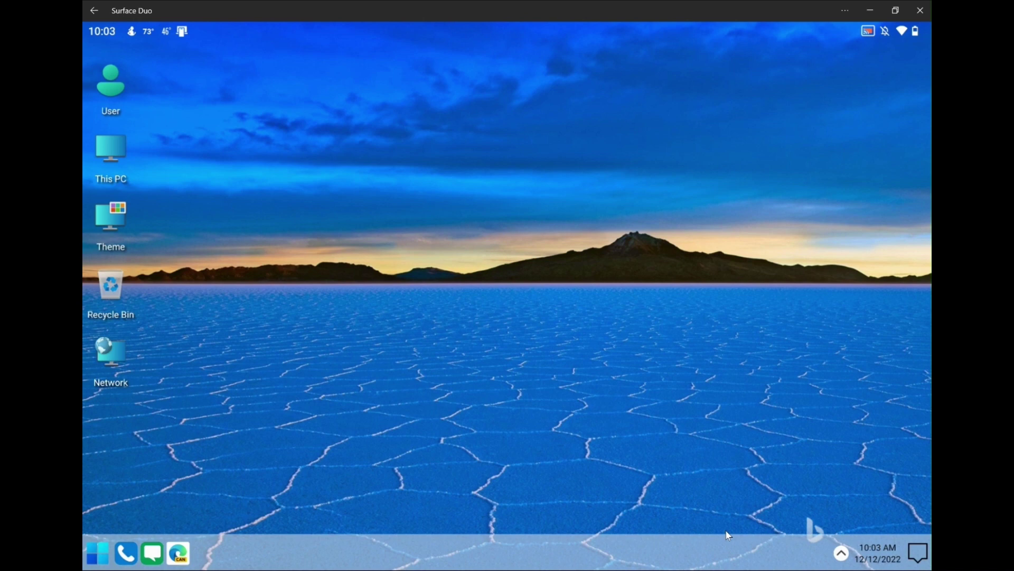
# - Bring up the Start menu's app panel to reach Surfshark in All Apps
pyautogui.press('super')
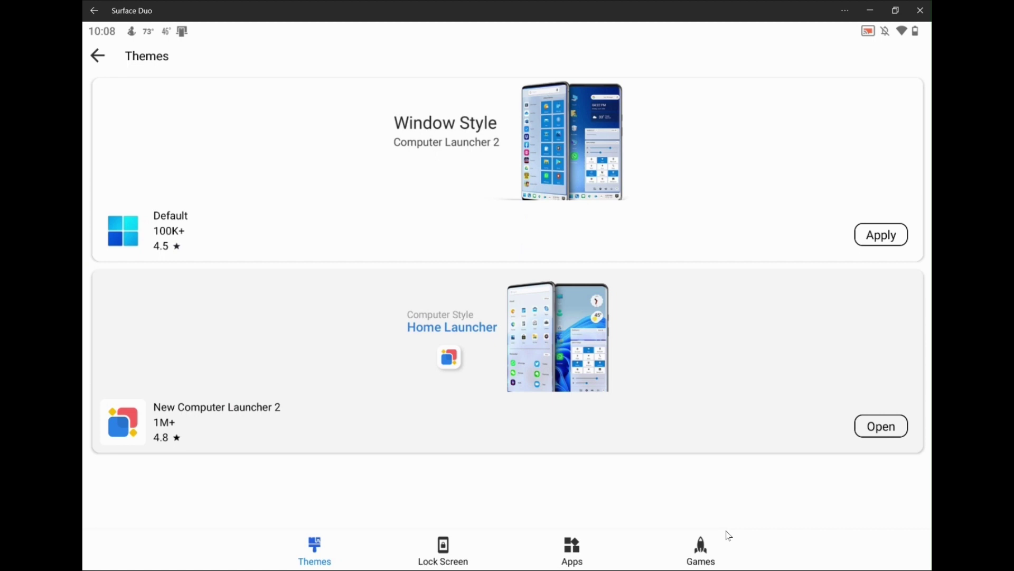
pyautogui.press('Escape')
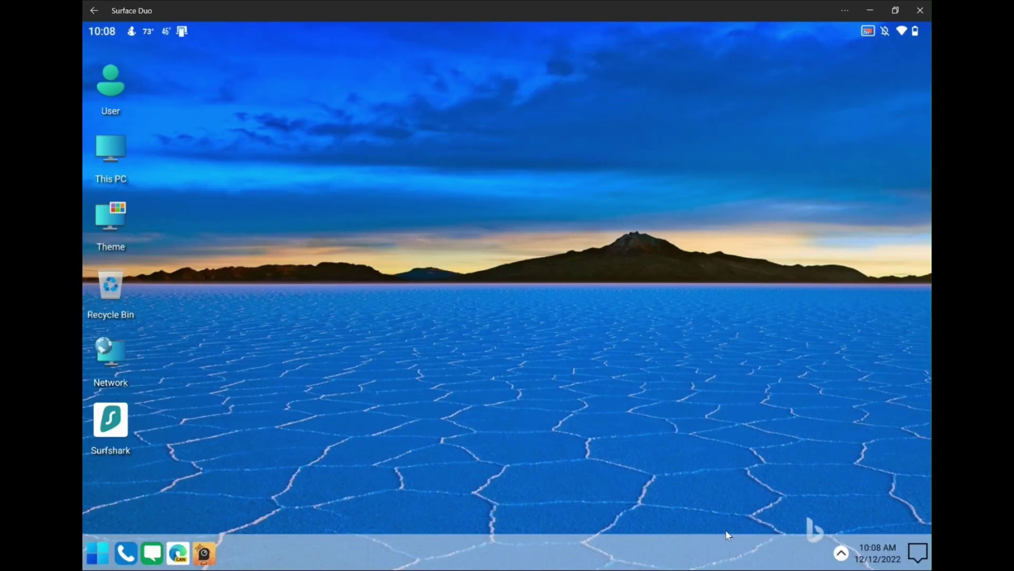